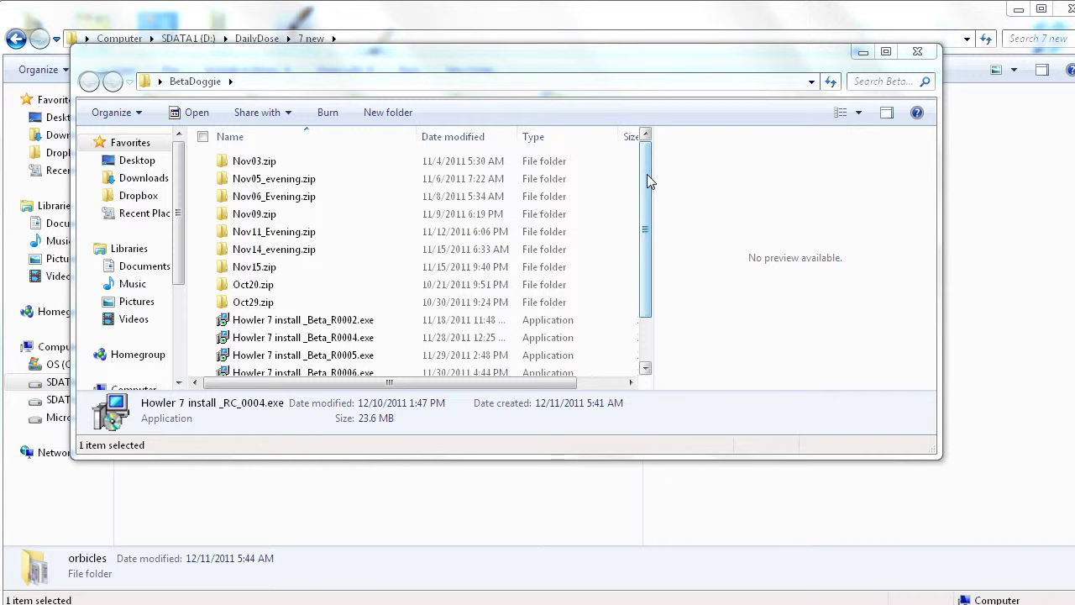
Scroll the BetaDoggie folder and run Howler 7 install _RC_0004.exe
left_click_drag(647, 174, 647, 216)
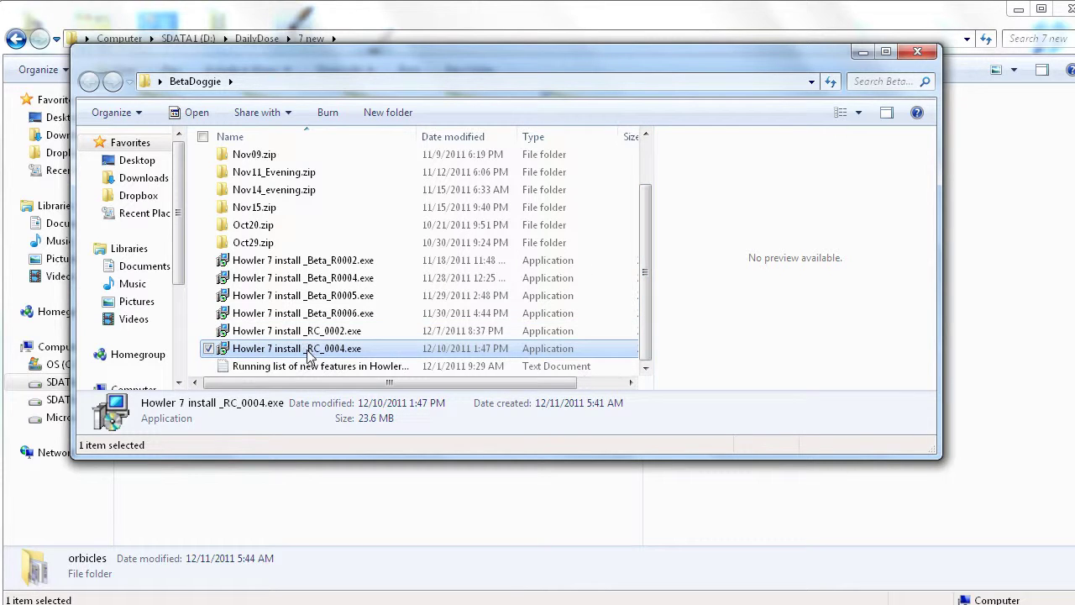
mouse_move(326, 357)
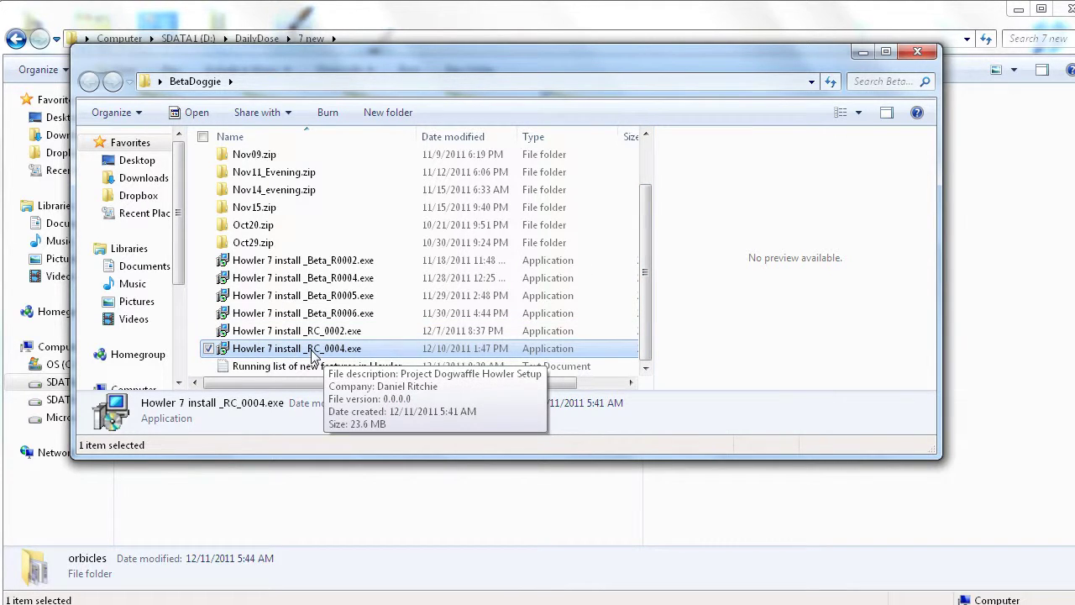
double_click(228, 356)
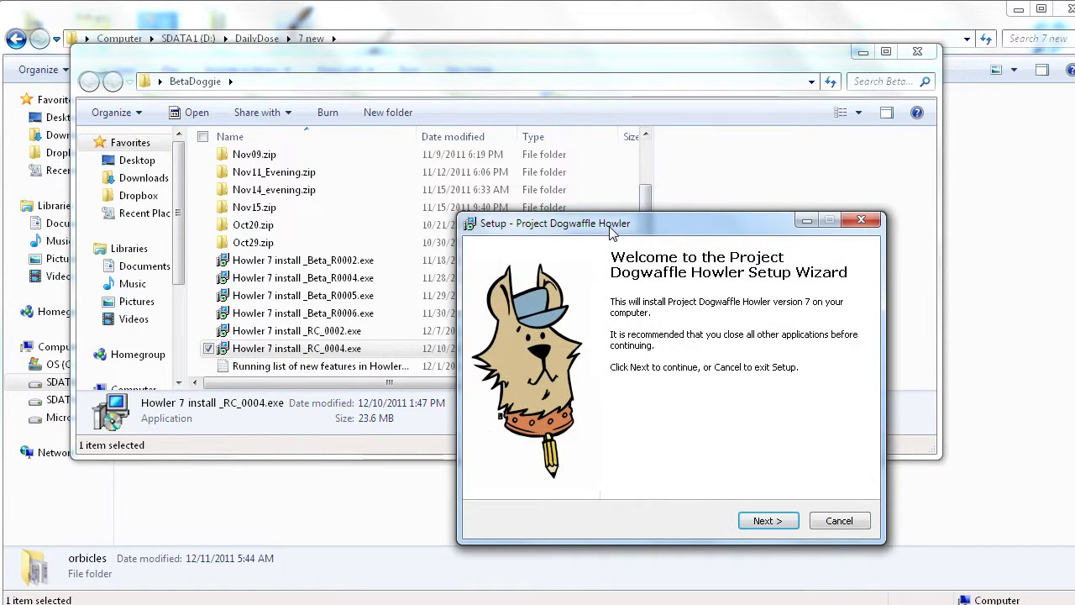
Close the BetaDoggie folder window and move past the setup Welcome page
left_click_drag(611, 233, 469, 133)
left_click(863, 51)
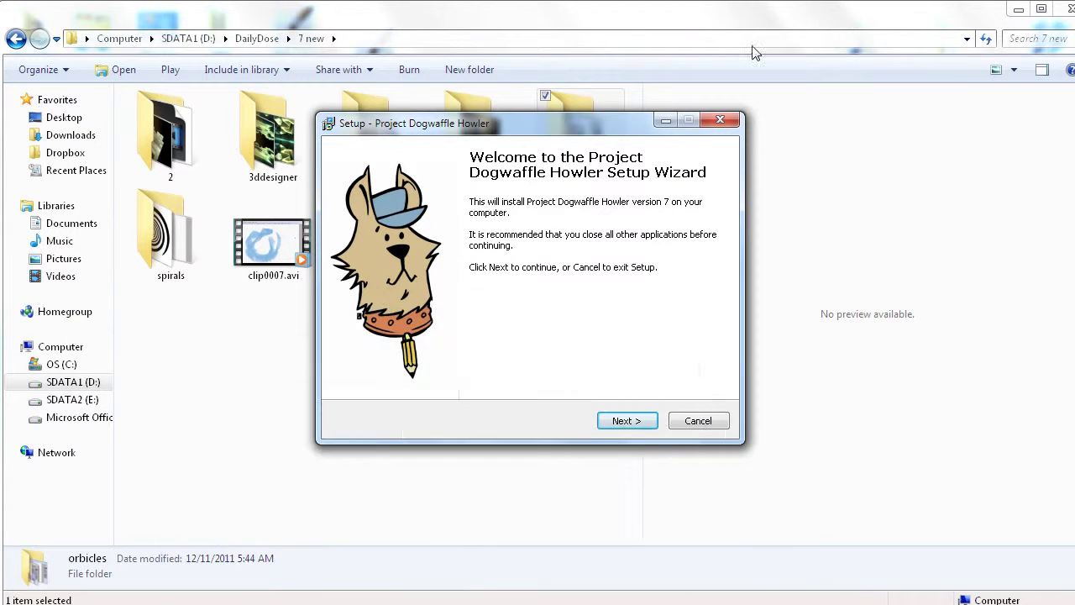
left_click_drag(603, 122, 703, 163)
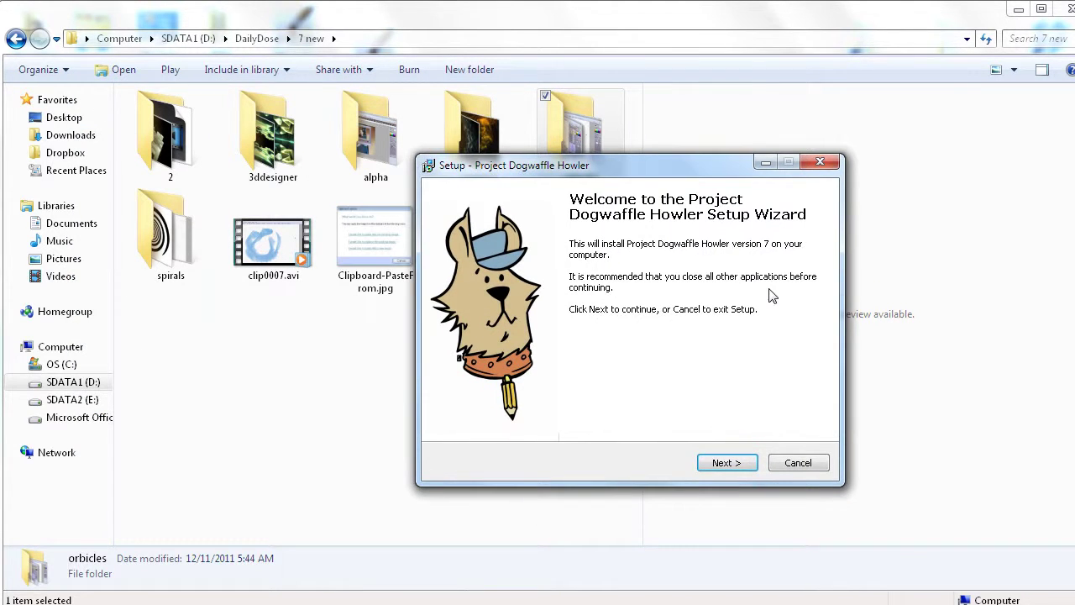
left_click(729, 463)
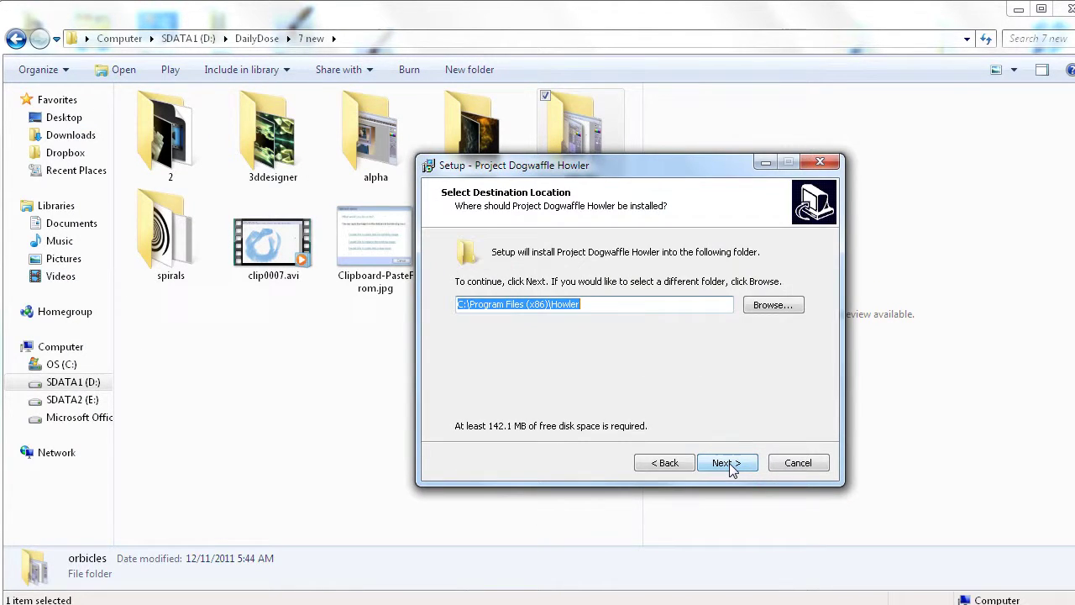
Keep the default install folder C:\Program Files (x86)\Howler and continue
left_click(556, 308)
left_click_drag(527, 308, 544, 307)
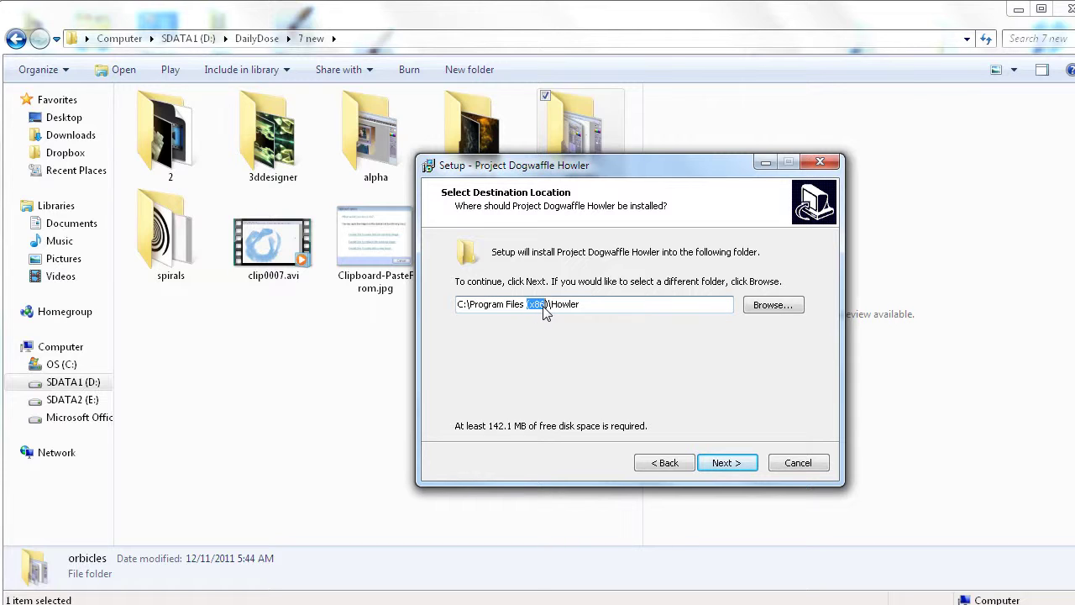
left_click(501, 311)
left_click(751, 463)
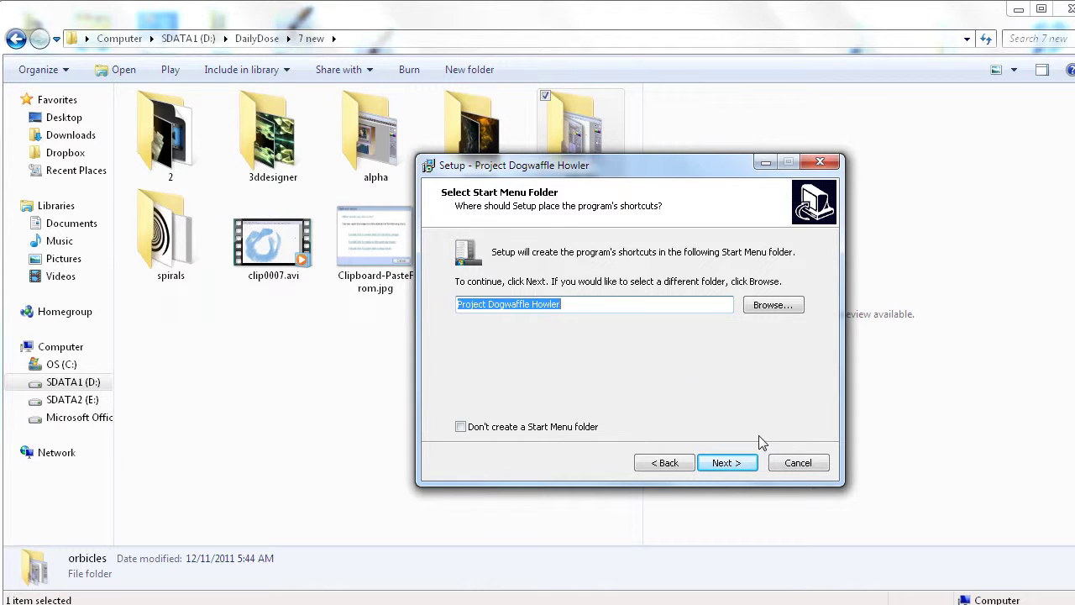
Keep the 'Project Dogwaffle Howler' Start Menu folder and desktop icon, reaching Ready to Install
left_click(733, 465)
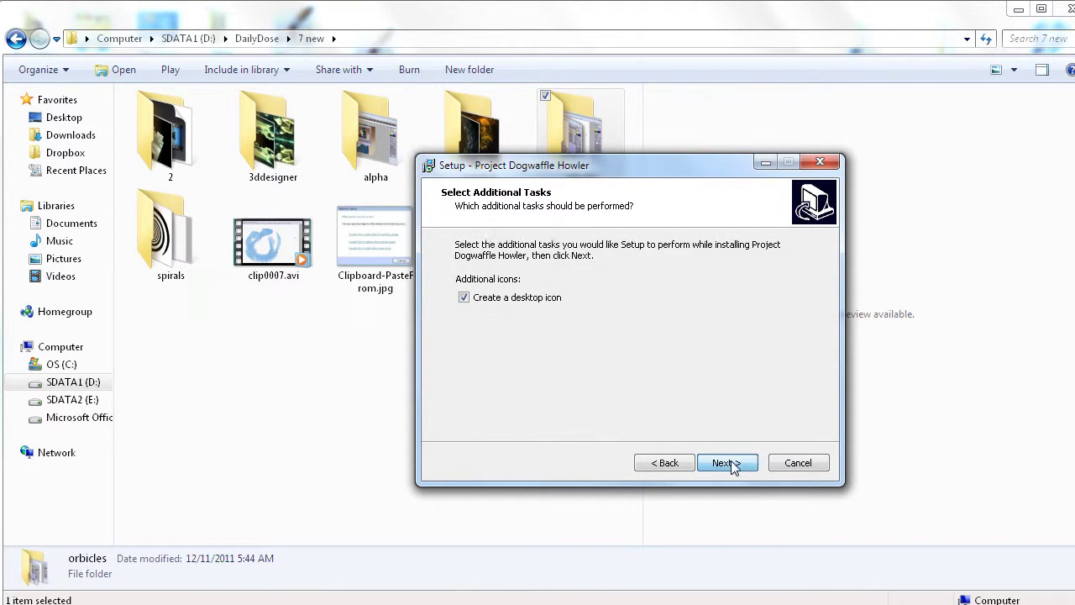
left_click(677, 462)
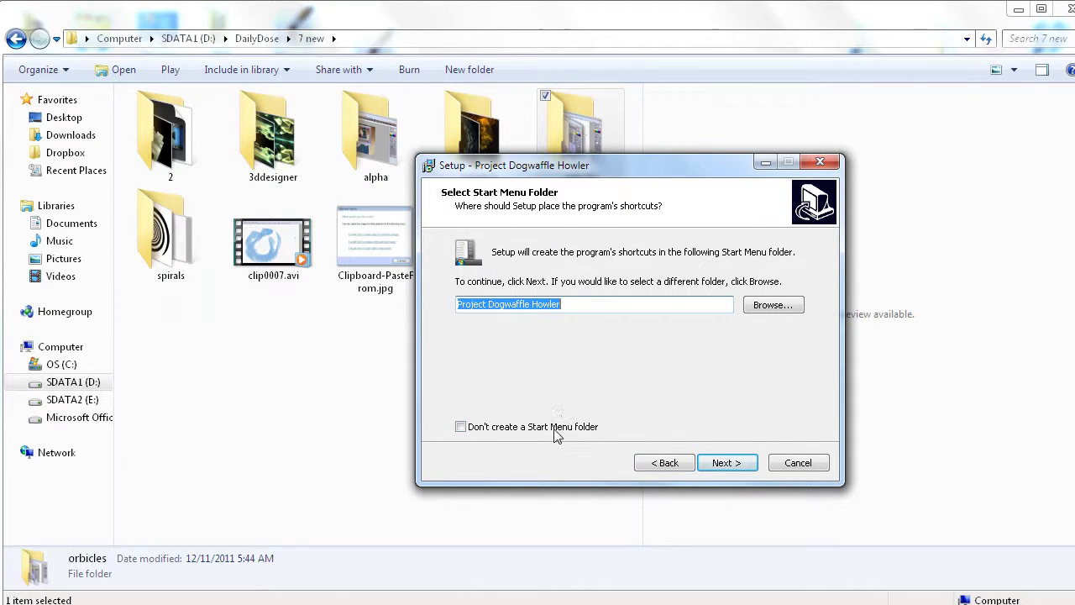
left_click(741, 464)
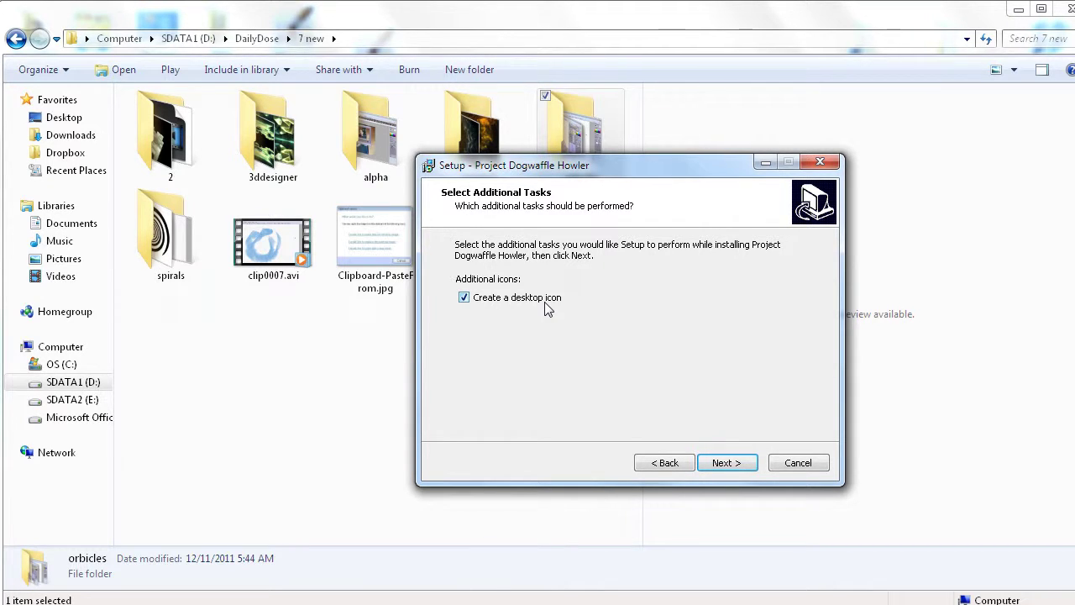
left_click(745, 463)
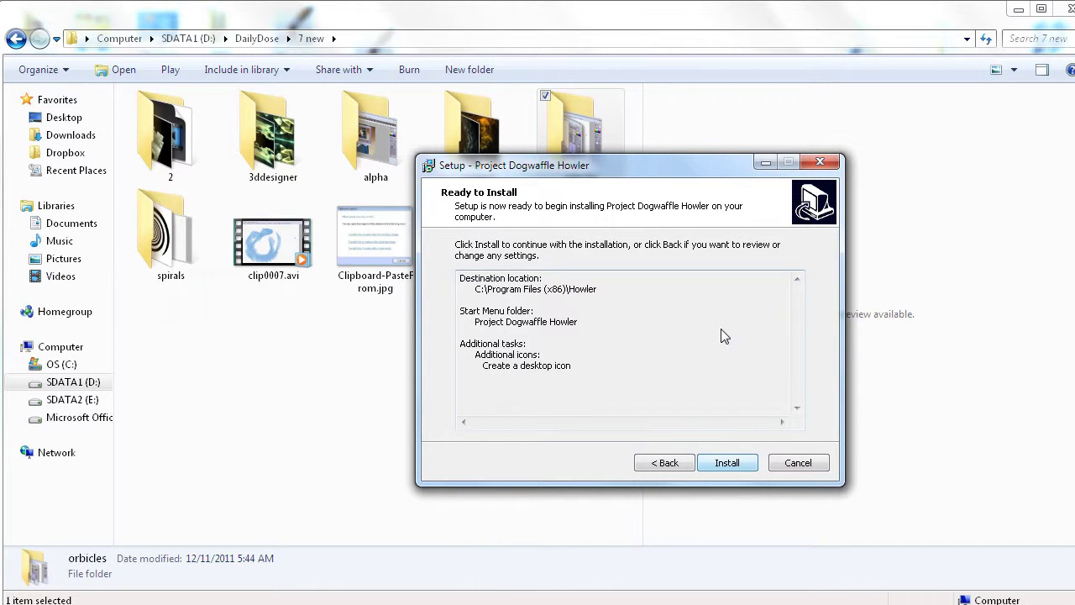
Install Howler and wait for the Registry Compatibility mode tool to appear
left_click(728, 463)
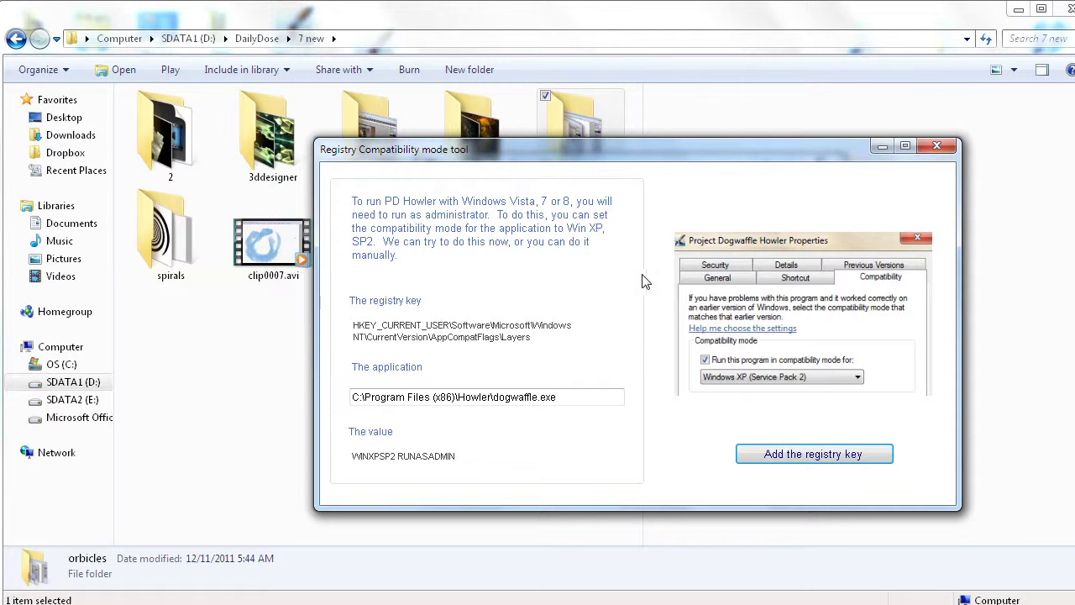
Check the dogwaffle.exe path, then add its WINXPSP2 RUNASADMIN compatibility registry key
mouse_move(724, 393)
left_click_drag(578, 405, 395, 401)
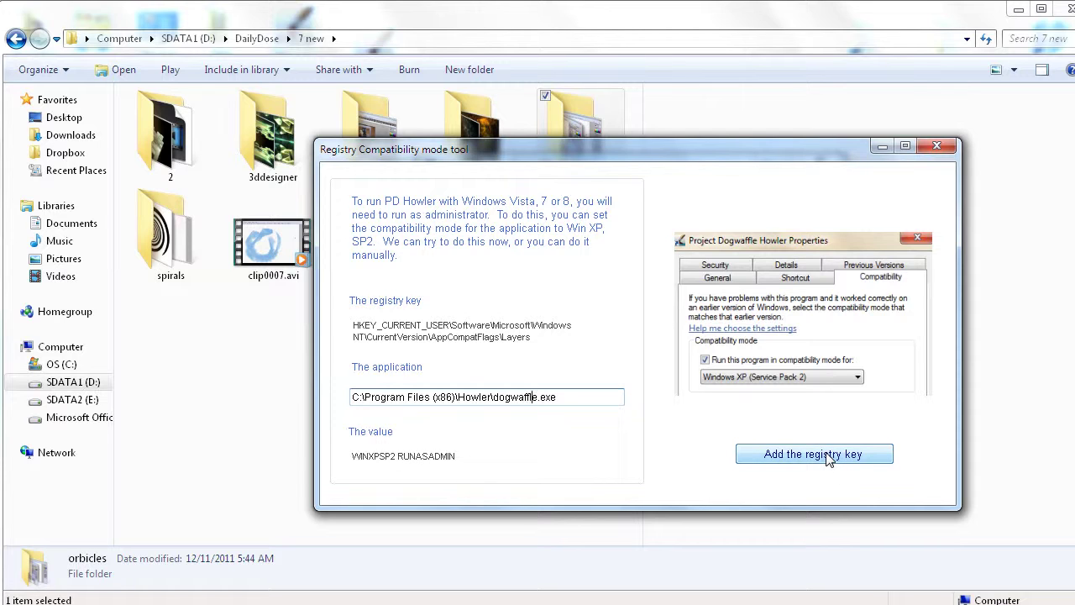
left_click(829, 456)
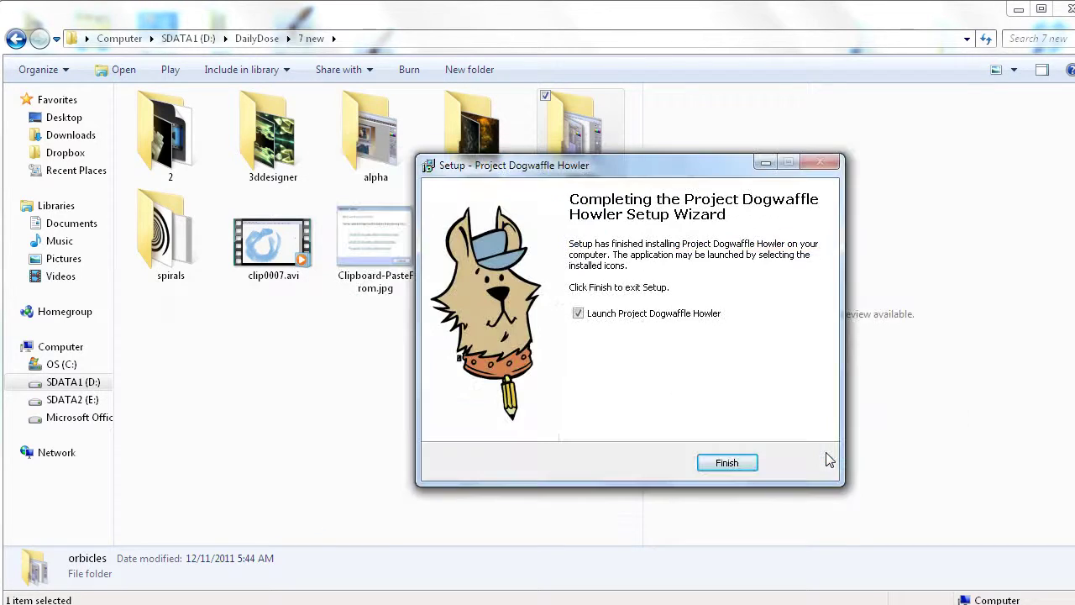
Finish the wizard with Howler launching, then dismiss the code 740 elevation error
left_click_drag(675, 171, 693, 156)
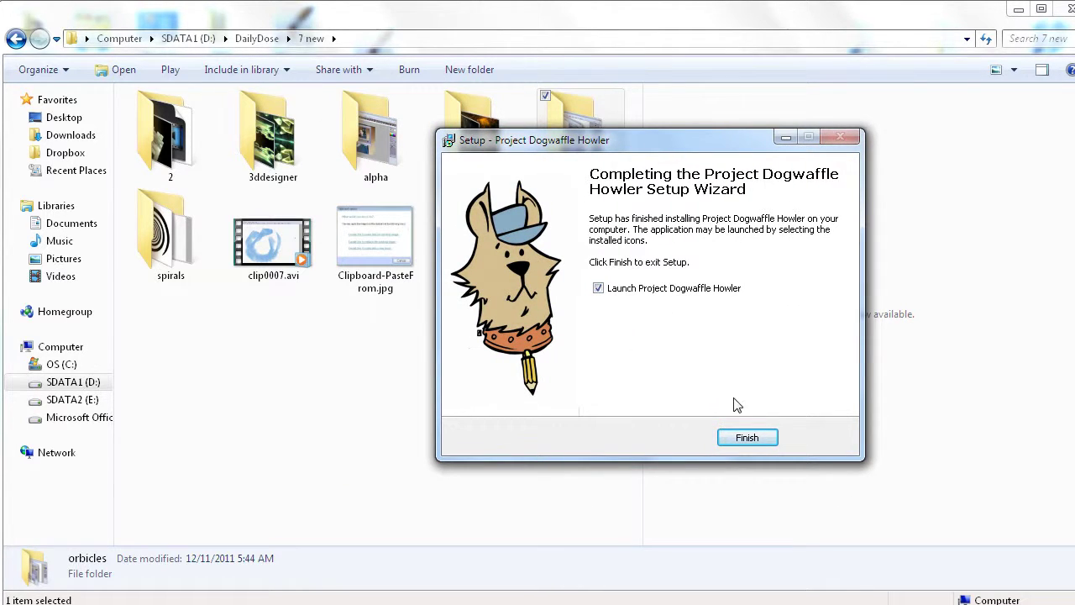
left_click(743, 440)
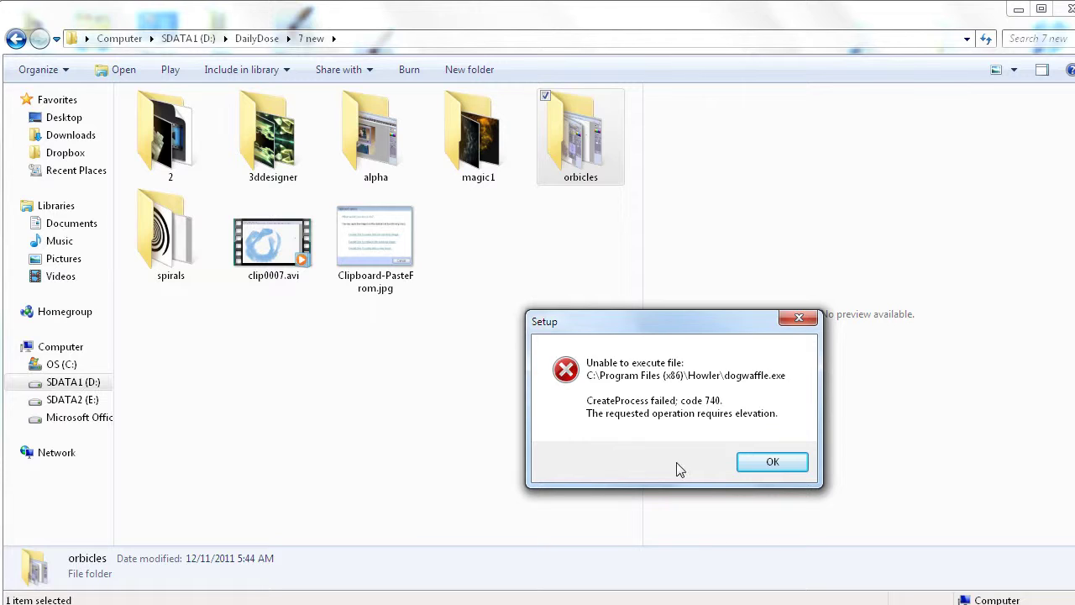
left_click(781, 462)
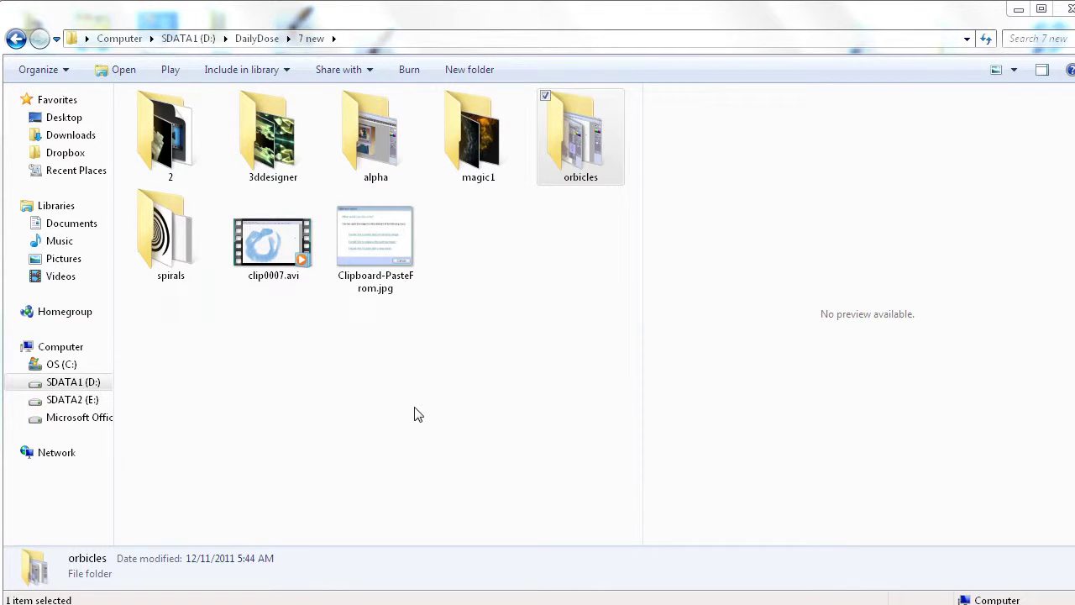
Move the 7 new folder window aside and open the PDhowler desktop shortcut's Properties
left_click(325, 17)
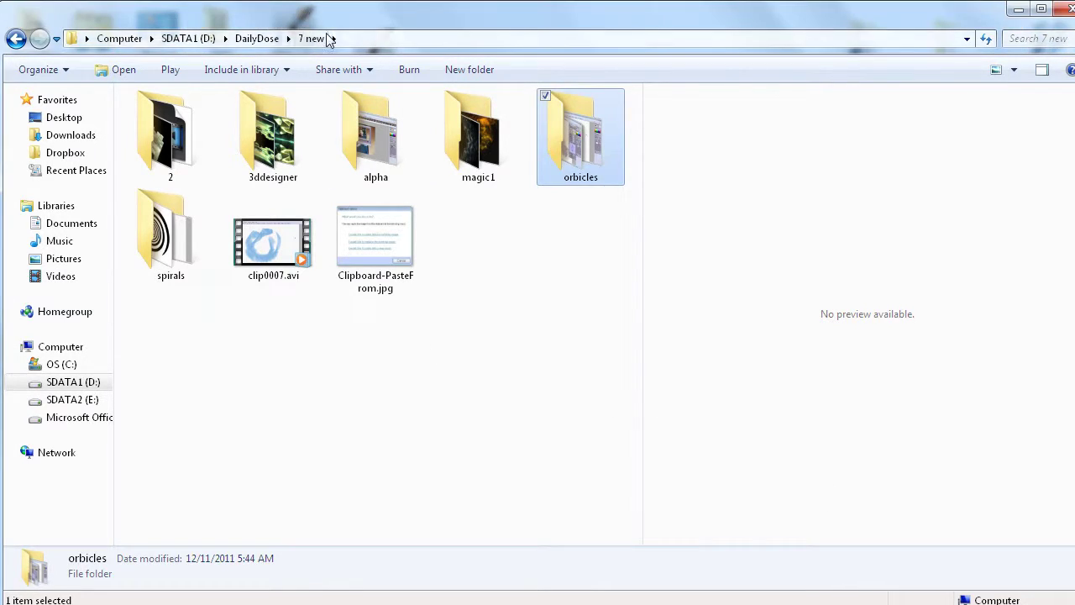
left_click_drag(325, 17, 331, 74)
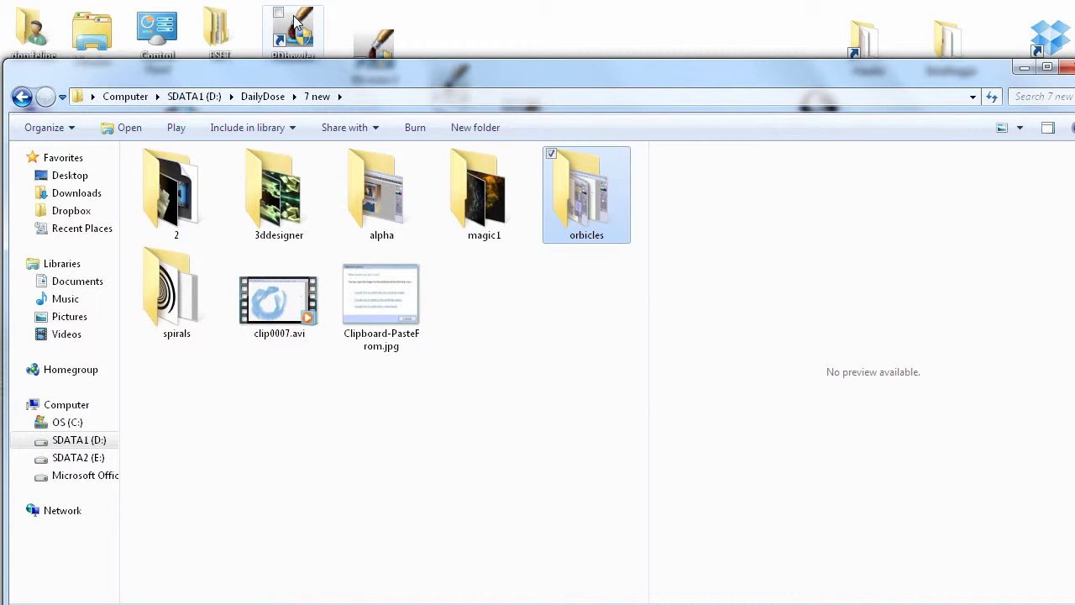
key("super")
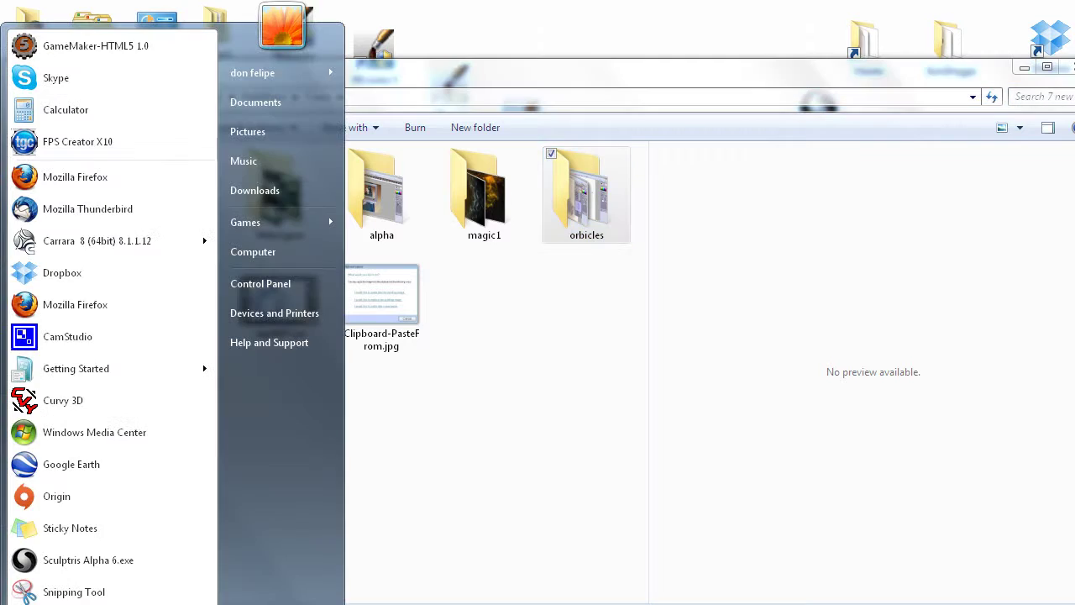
left_click(571, 483)
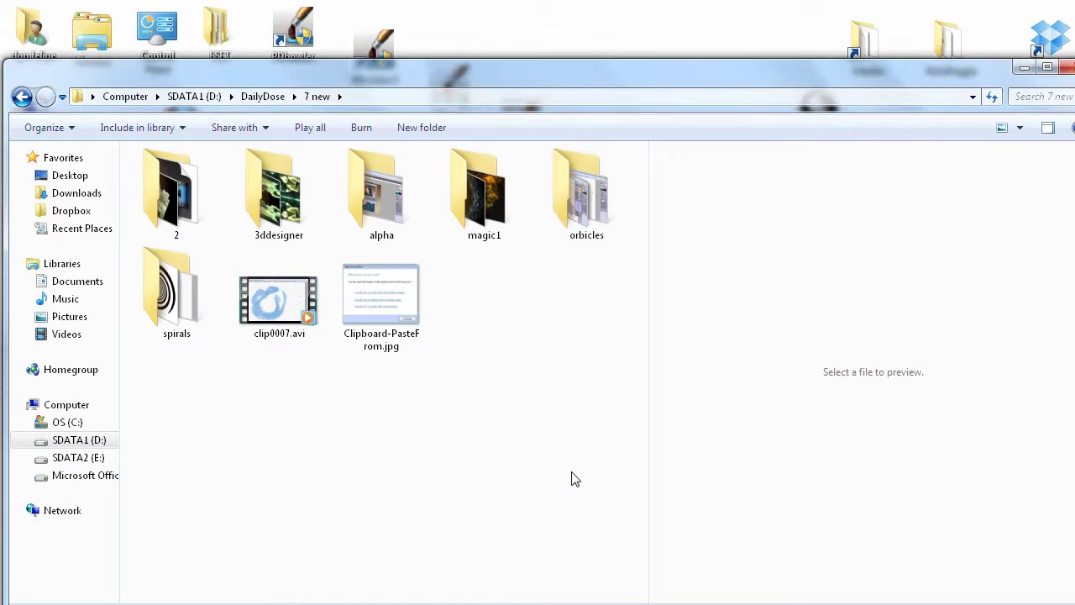
right_click(301, 33)
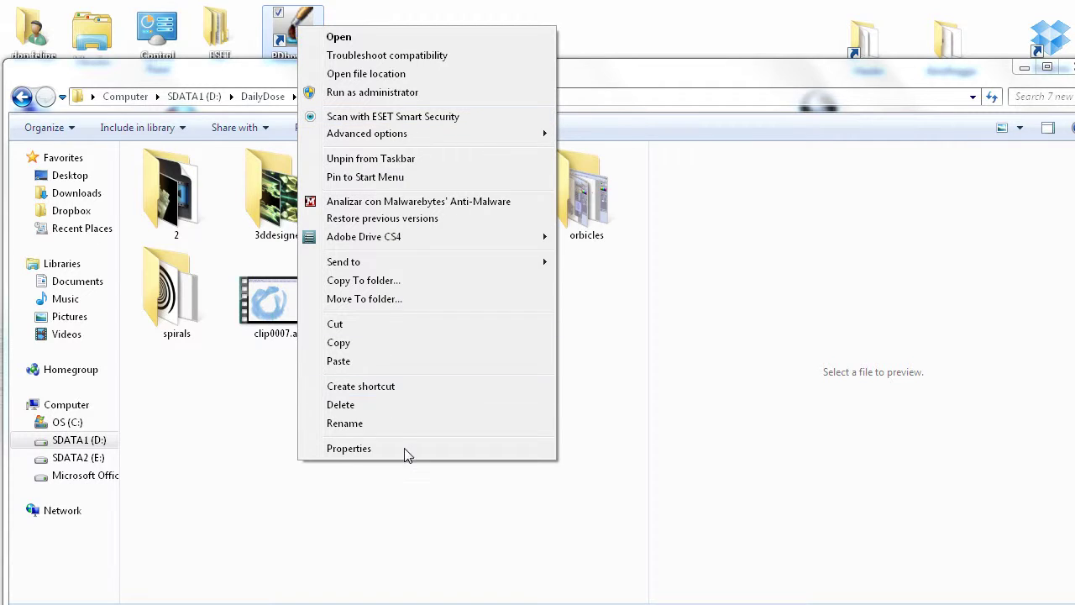
left_click(349, 448)
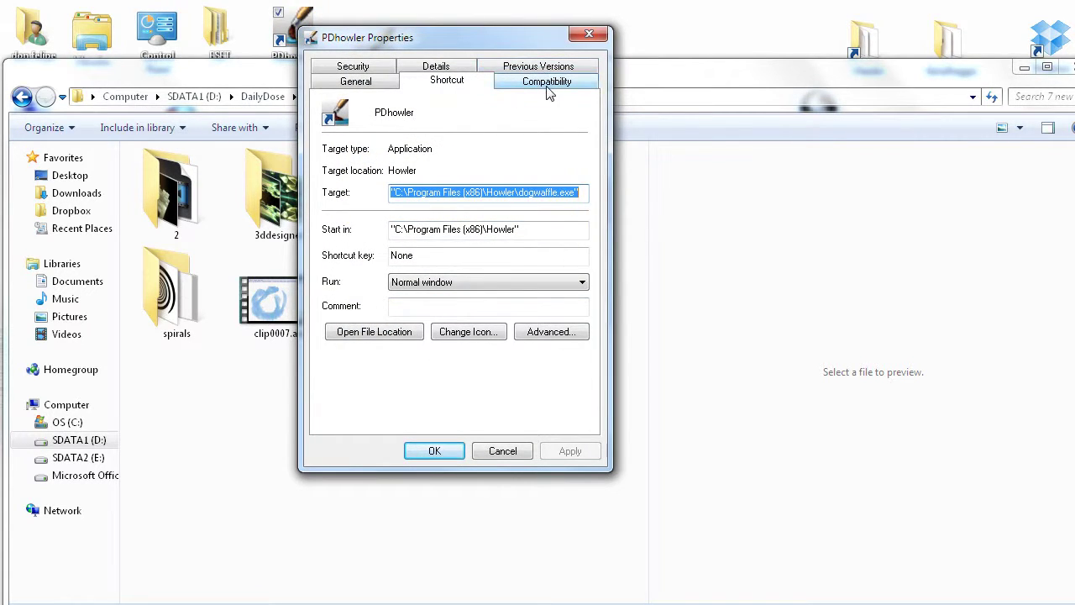
Enable Windows XP (Service Pack 2) compatibility and Run as administrator for the shortcut, then apply
left_click(550, 89)
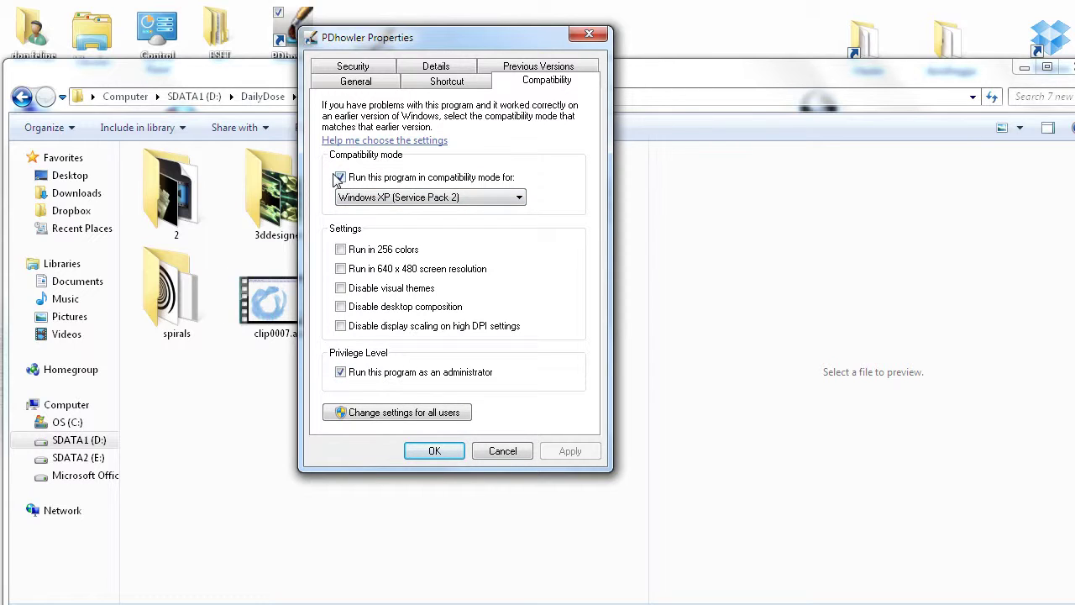
left_click(341, 374)
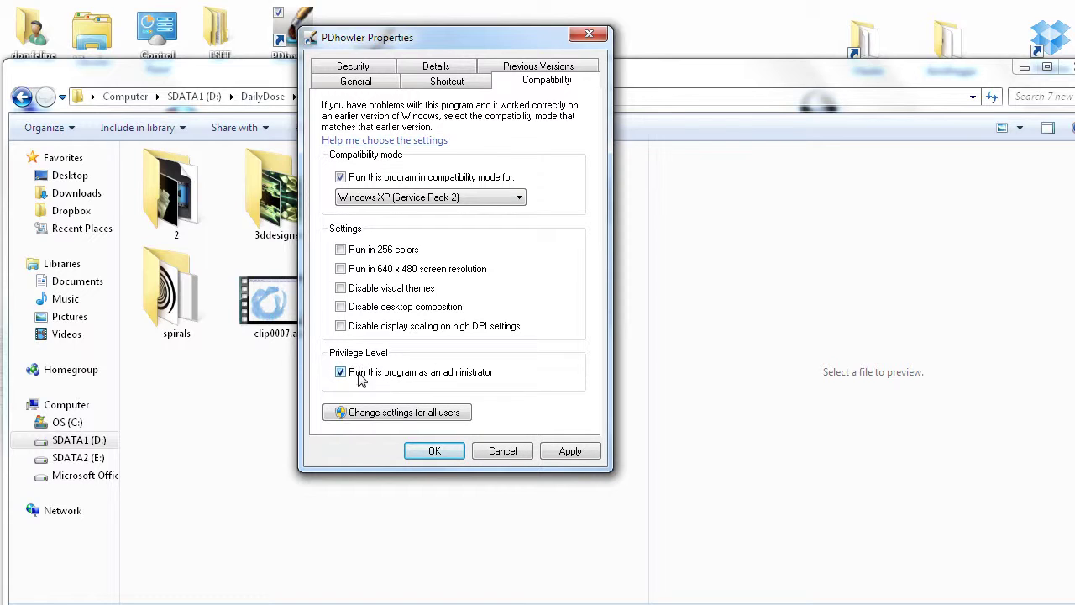
left_click(341, 178)
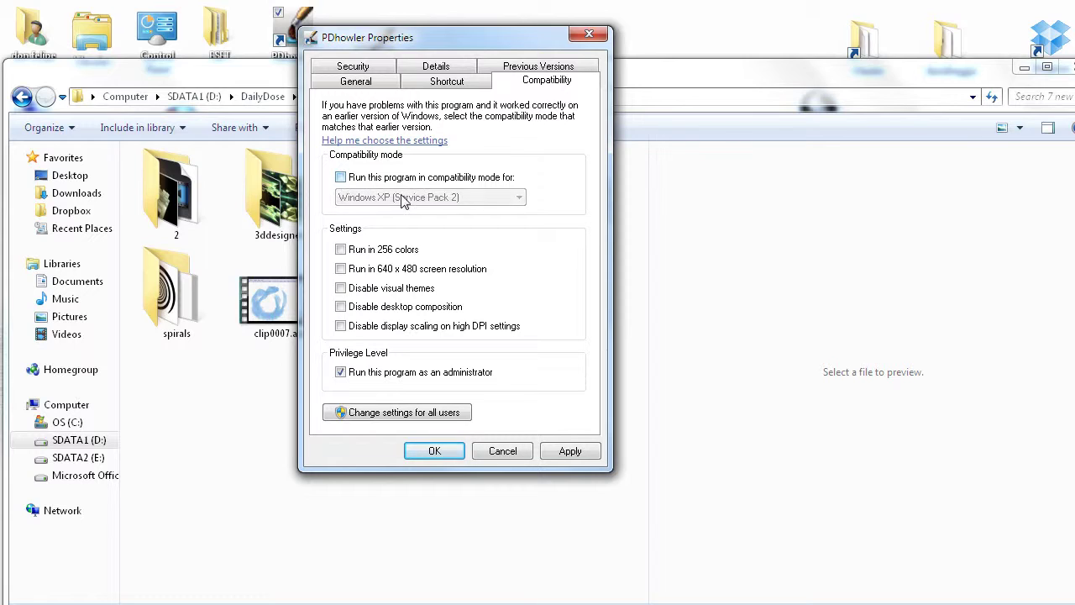
left_click(342, 178)
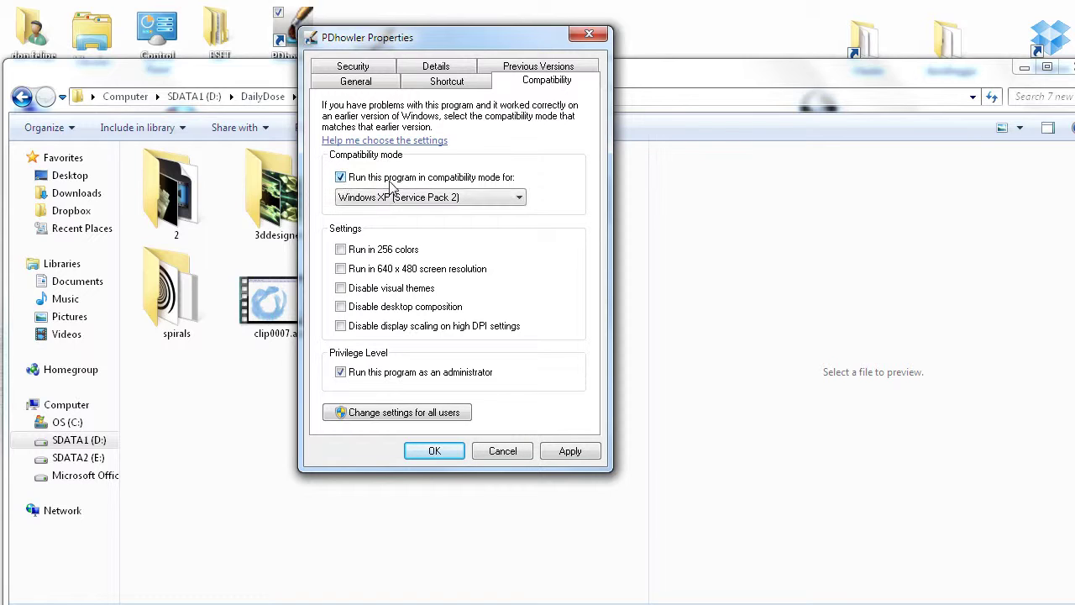
left_click(342, 179)
left_click(341, 178)
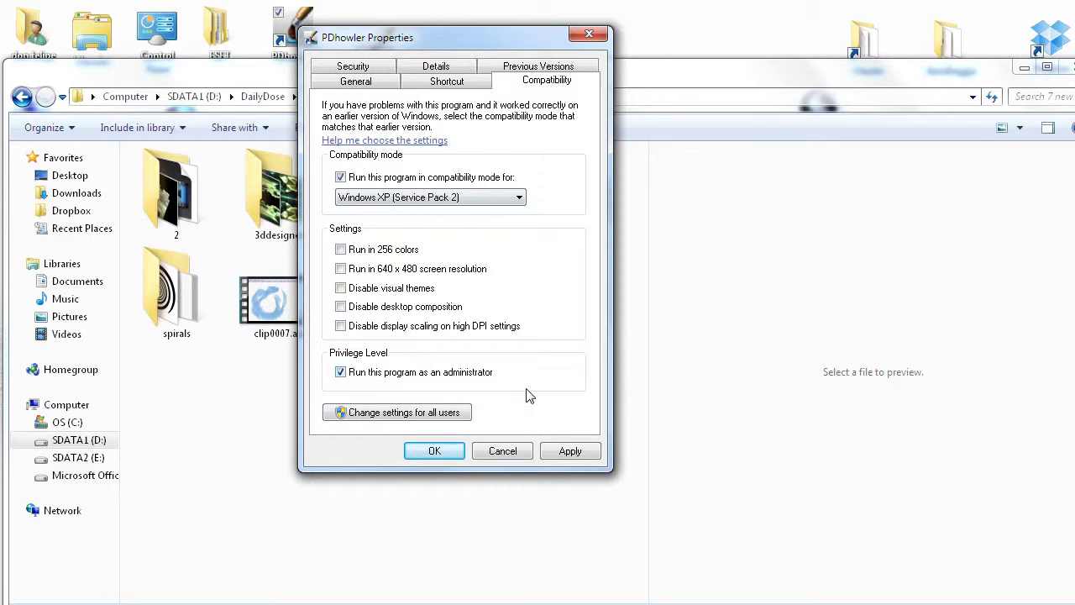
left_click(436, 450)
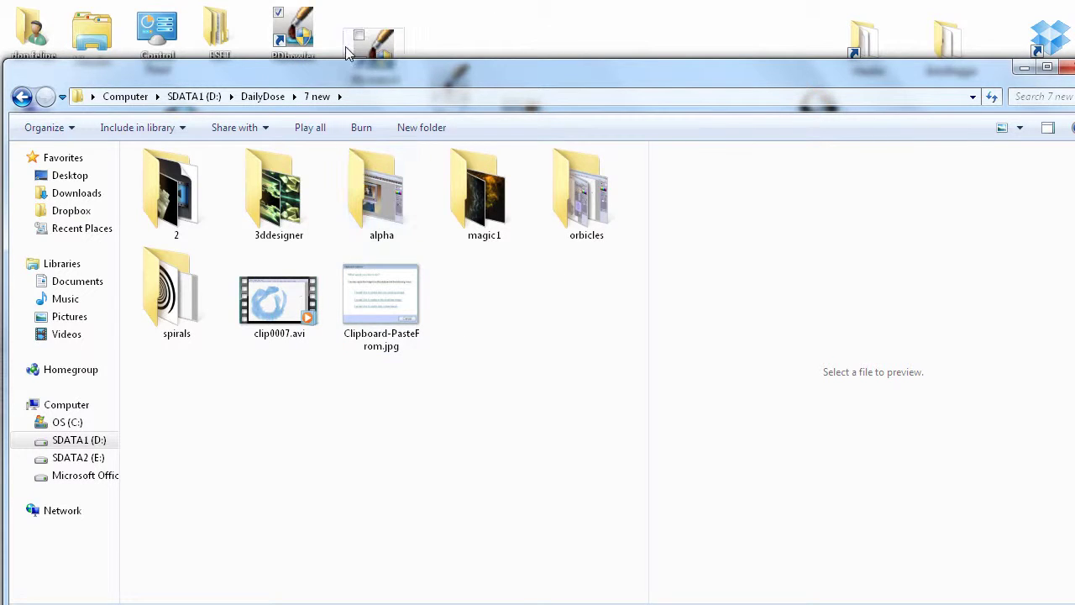